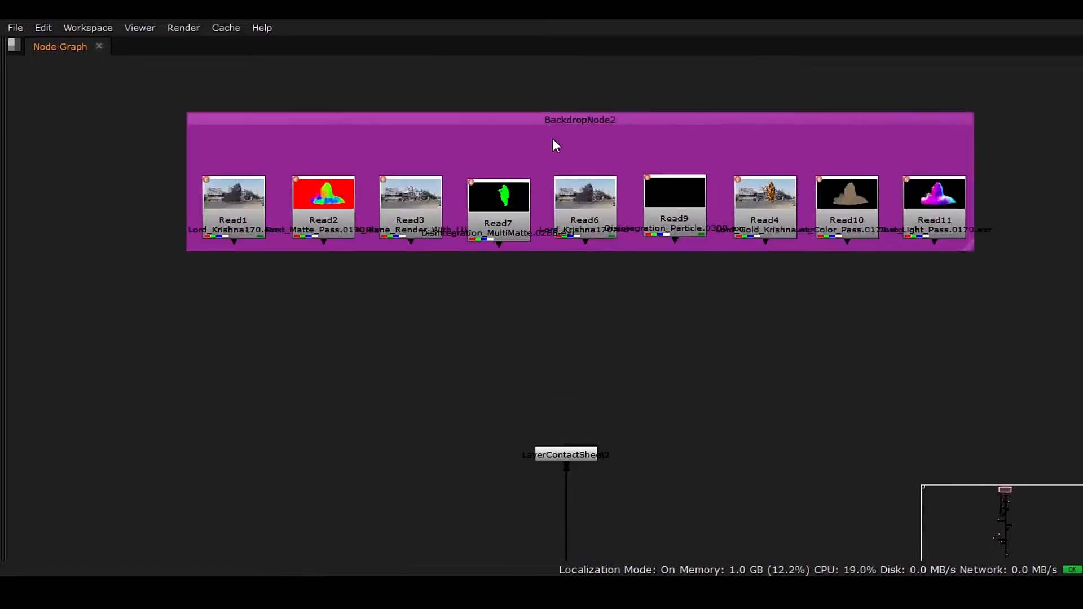
Step: Label the purple backdrop around the Read nodes "Elements" and set its font to bold, size 60
{"action": "double_click", "coordinate": [598, 119]}
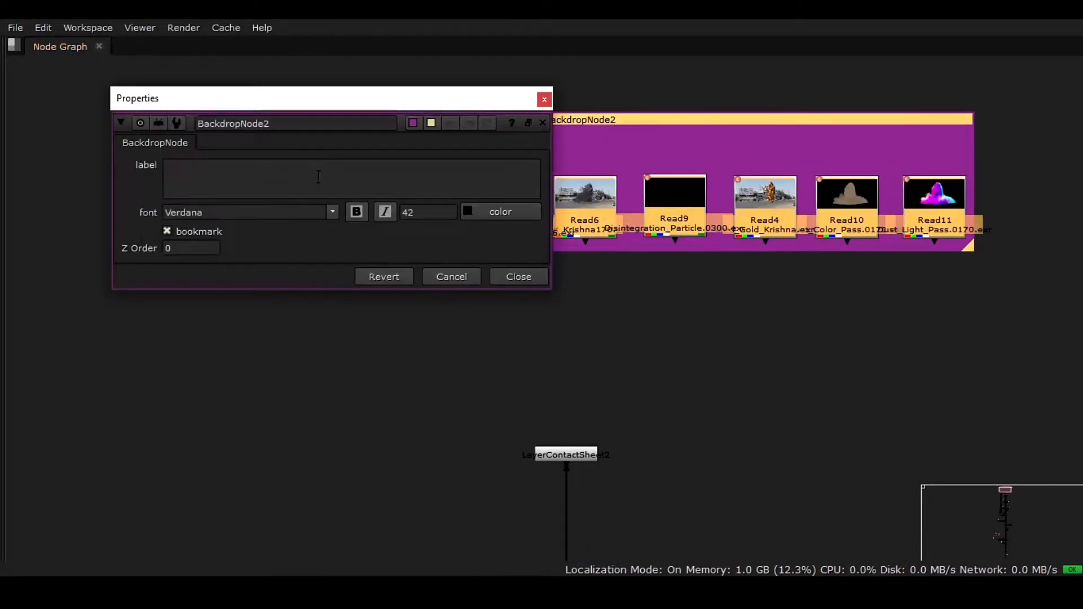
{"action": "left_click_drag", "start_coordinate": [361, 101], "coordinate": [439, 331]}
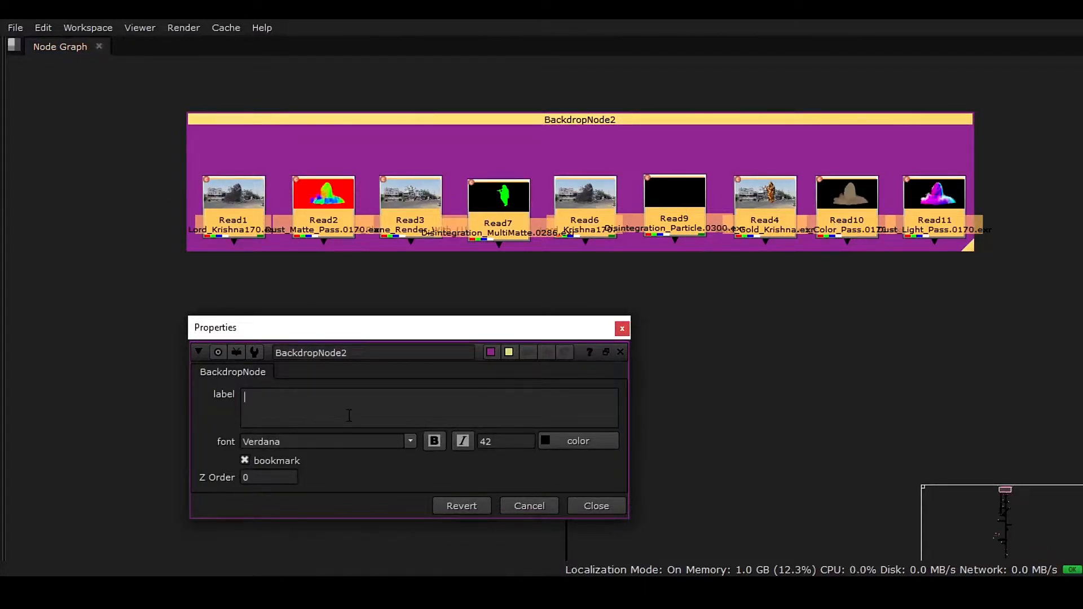
{"action": "type", "text": "Elements"}
{"action": "double_click", "coordinate": [504, 441]}
{"action": "type", "text": "60"}
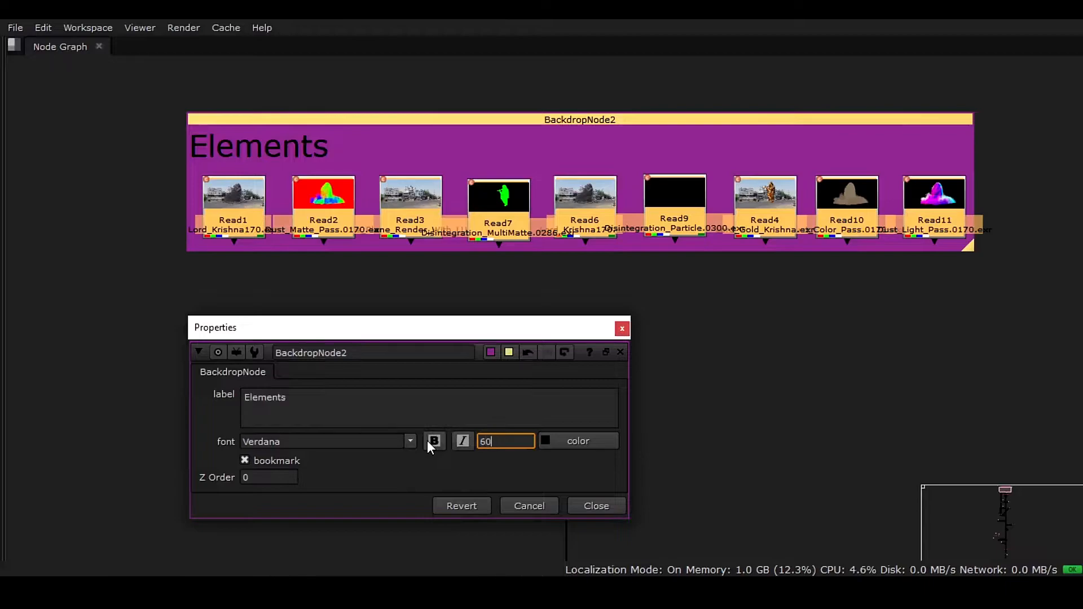
{"action": "key", "text": "Return"}
{"action": "left_click", "coordinate": [432, 441]}
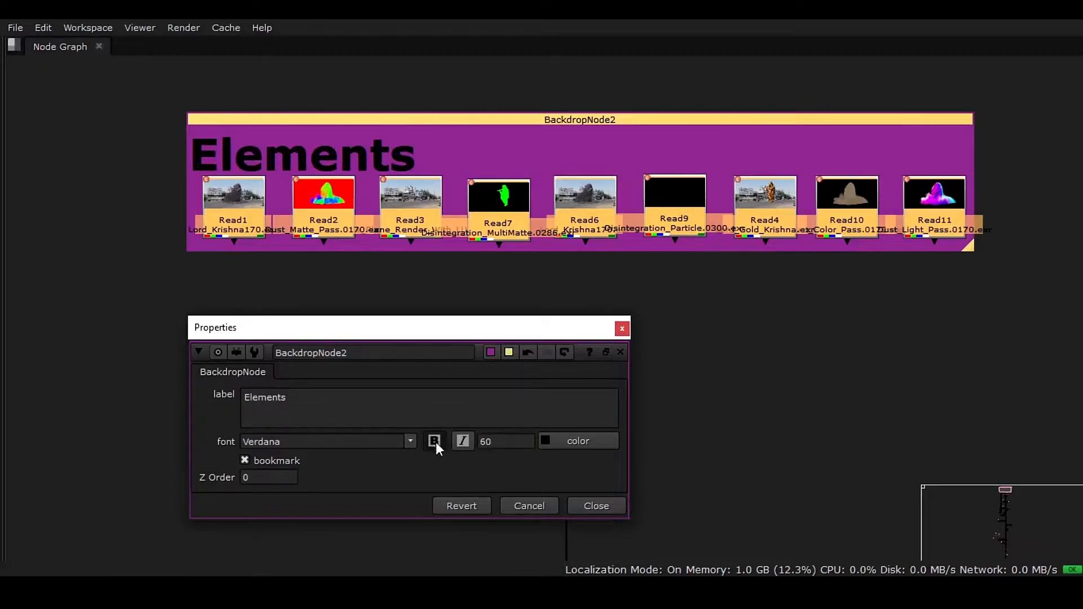
Step: Shift the Elements backdrop up slightly and enlarge it so it encloses all the Read nodes, then close its properties
{"action": "left_click_drag", "start_coordinate": [415, 124], "coordinate": [405, 113]}
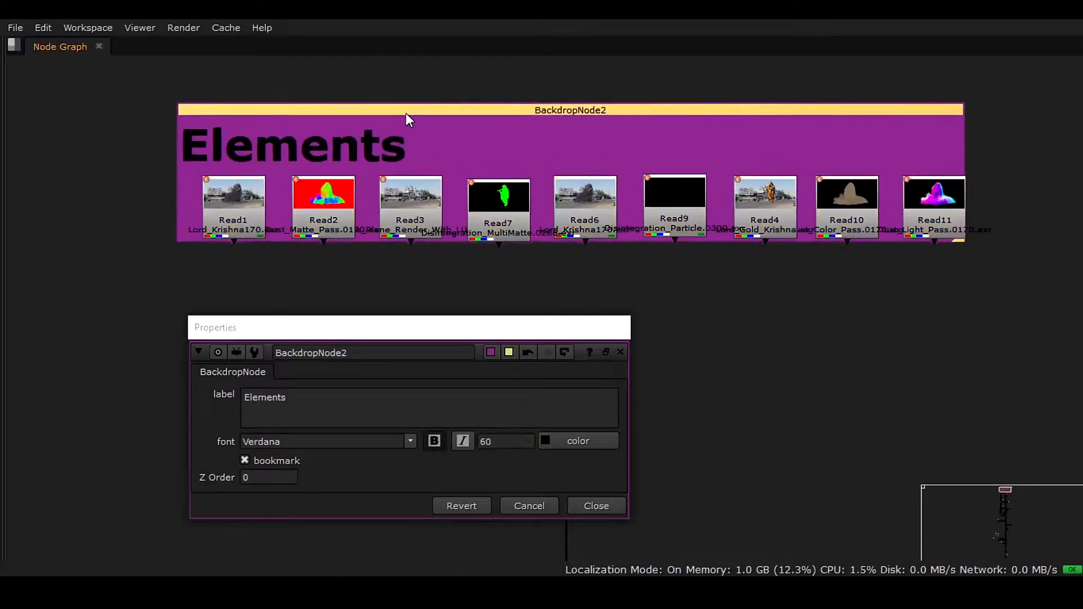
{"action": "left_click_drag", "start_coordinate": [954, 242], "coordinate": [991, 255]}
{"action": "left_click", "coordinate": [620, 352]}
Step: Add a Backdrop node behind the LayerContactSheet2 node above Read1
{"action": "middle_click", "coordinate": [669, 351]}
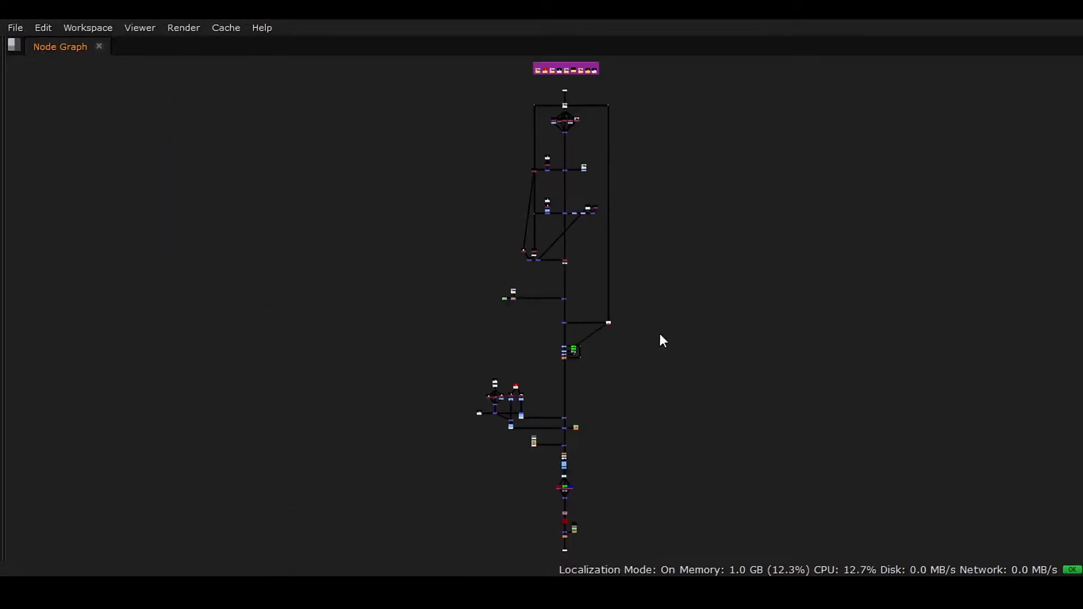
{"action": "middle_click_drag", "start_coordinate": [557, 81], "coordinate": [566, 181]}
{"action": "scroll", "coordinate": [573, 164], "scroll_direction": "up", "scroll_amount": 6}
{"action": "scroll", "coordinate": [505, 207], "scroll_direction": "up", "scroll_amount": 2}
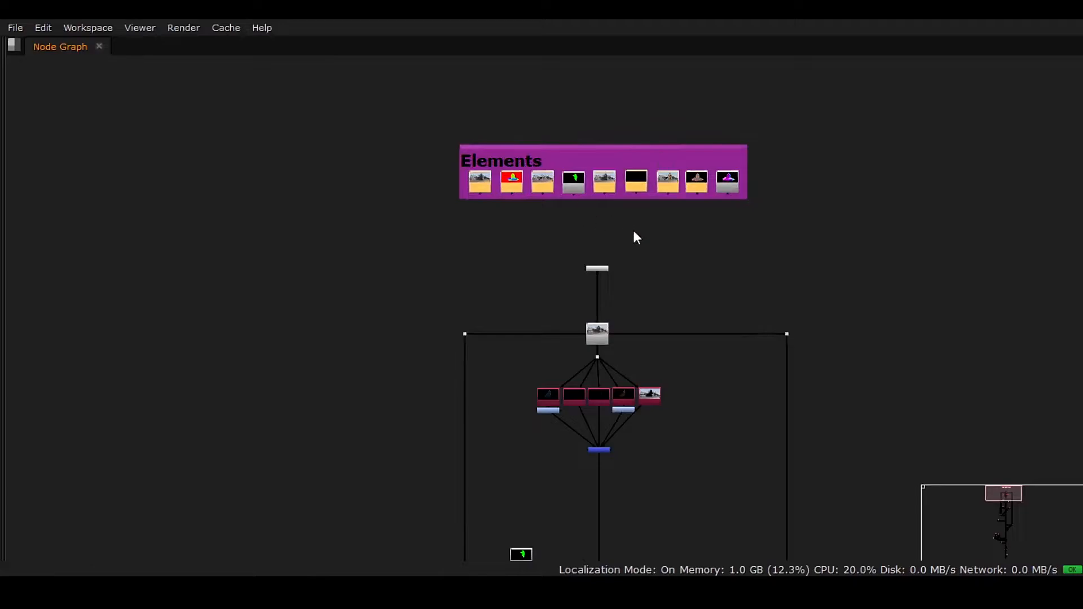
{"action": "middle_click_drag", "start_coordinate": [650, 271], "coordinate": [623, 236]}
{"action": "scroll", "coordinate": [604, 209], "scroll_direction": "up", "scroll_amount": 6}
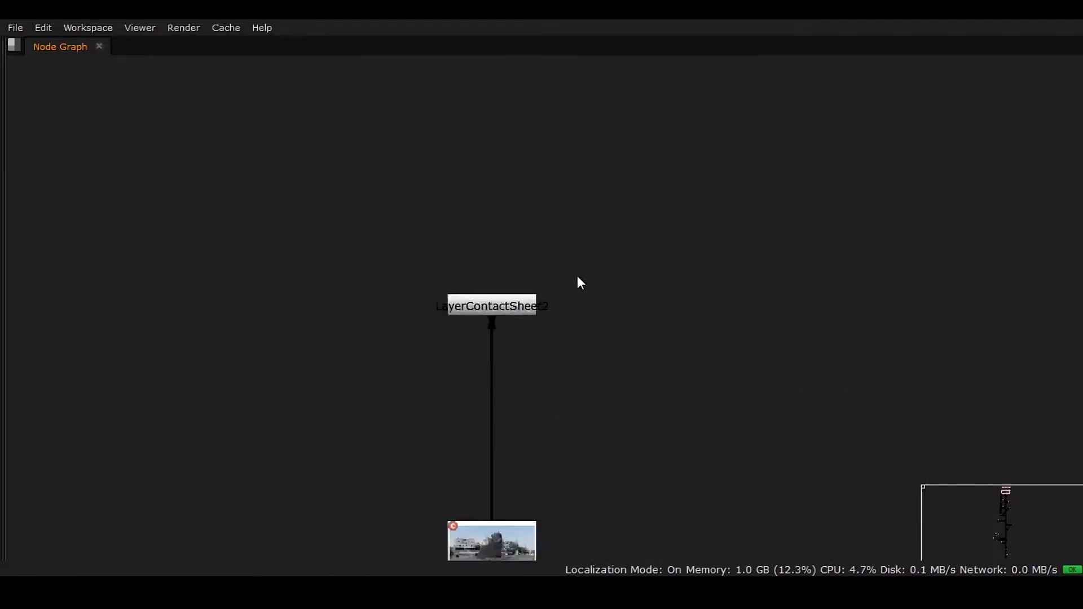
{"action": "middle_click_drag", "start_coordinate": [517, 317], "coordinate": [574, 265]}
{"action": "left_click", "coordinate": [567, 250]}
{"action": "left_click_drag", "start_coordinate": [382, 166], "coordinate": [708, 322]}
{"action": "key", "text": "Tab"}
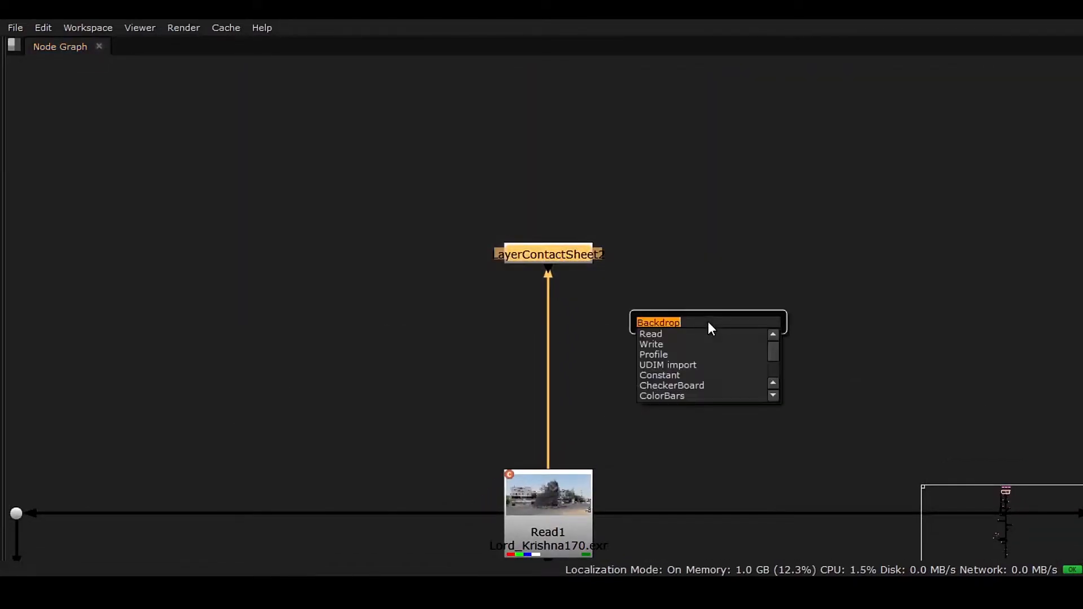
{"action": "key", "text": "Return"}
Step: Reposition and enlarge the new backdrop so it surrounds LayerContactSheet2 with room for a label above it
{"action": "left_click_drag", "start_coordinate": [583, 154], "coordinate": [392, 84], "text": "ctrl"}
{"action": "left_click_drag", "start_coordinate": [433, 199], "coordinate": [807, 344]}
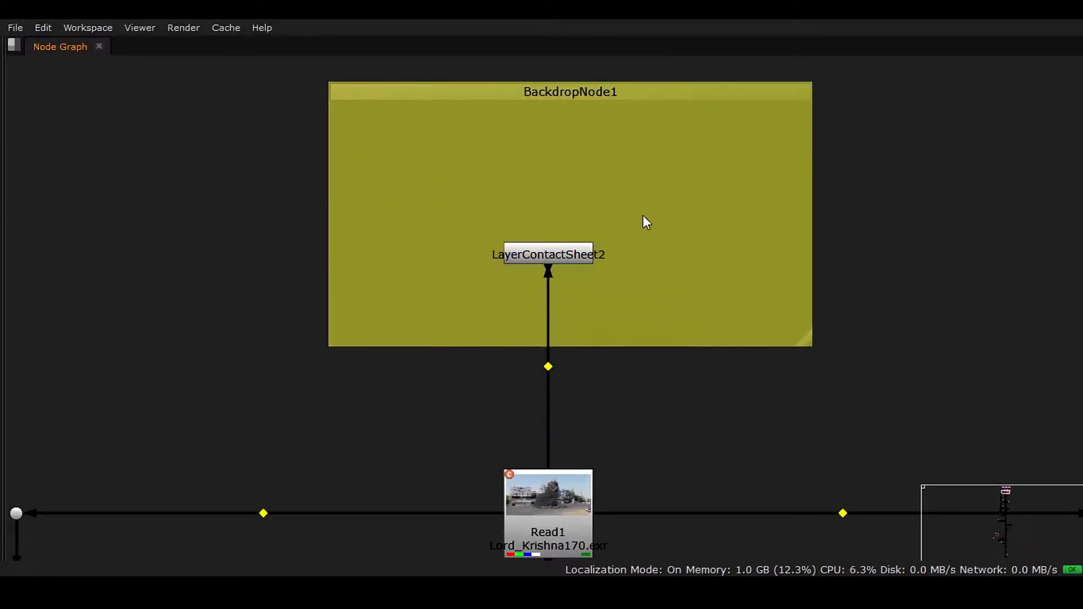
{"action": "mouse_move", "coordinate": [604, 100]}
{"action": "left_mouse_down"}
{"action": "mouse_move", "coordinate": [590, 95]}
{"action": "mouse_move", "coordinate": [608, 96]}
{"action": "left_mouse_up"}
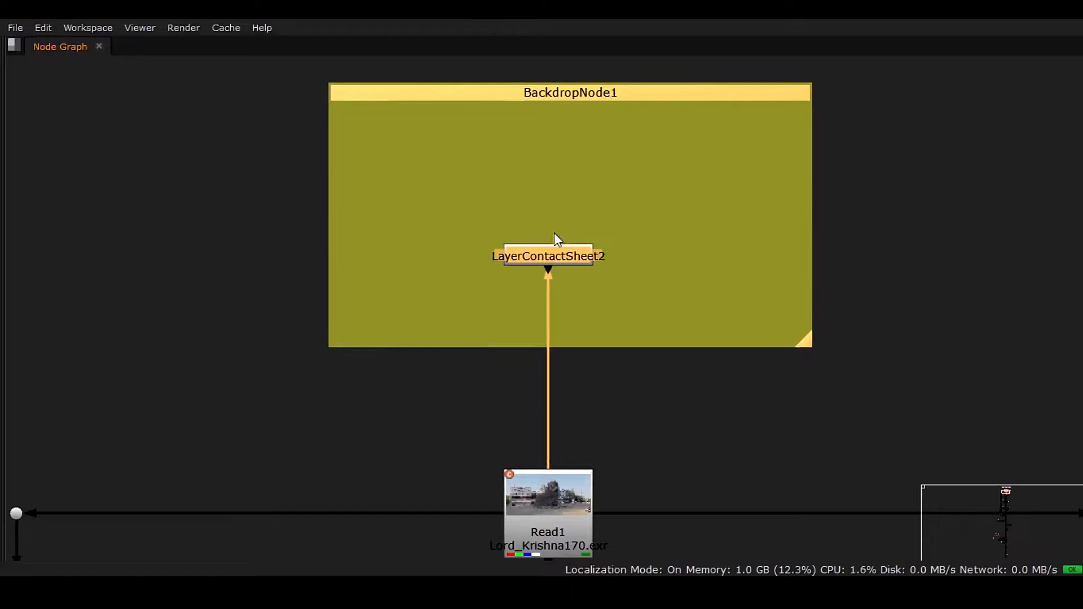
Step: Copy the contact sheet node's name and paste it as the new backdrop's label, LayerContactSheet2
{"action": "double_click", "coordinate": [557, 254]}
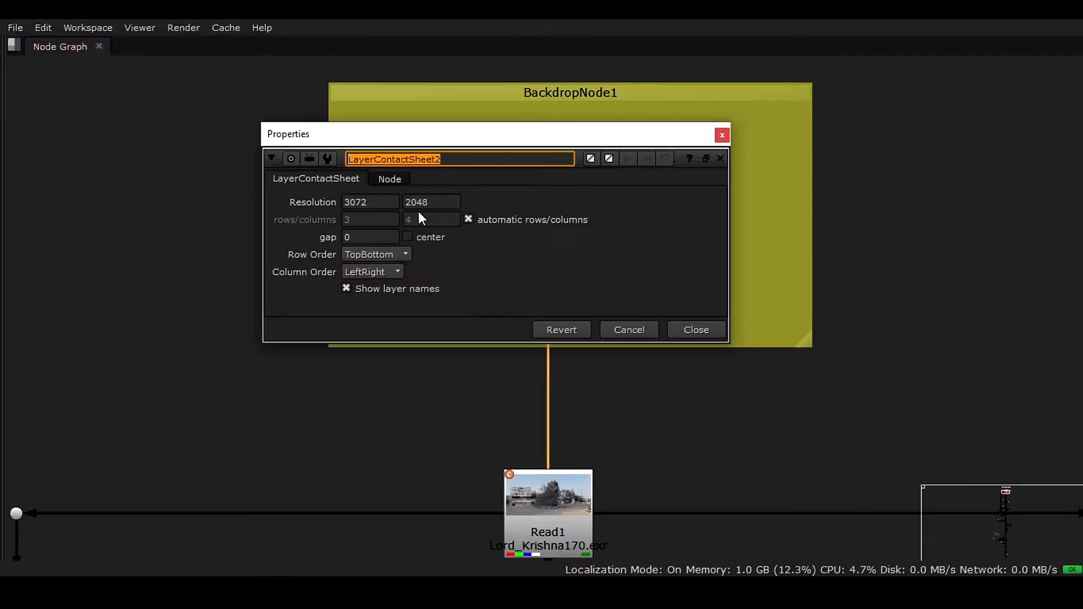
{"action": "left_click", "coordinate": [695, 332]}
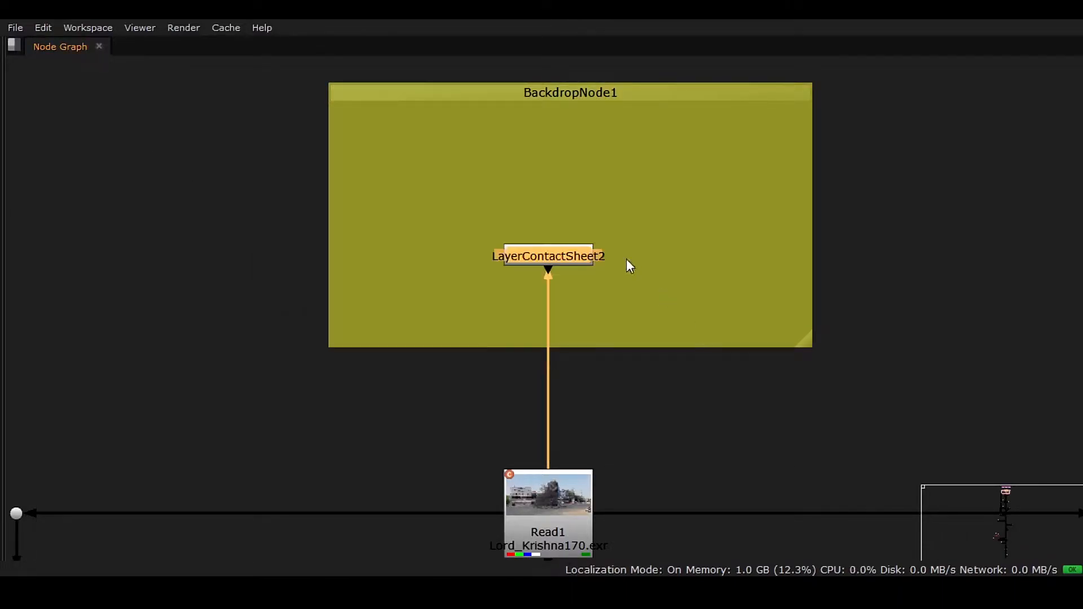
{"action": "double_click", "coordinate": [579, 92]}
{"action": "type", "text": "LayerContactSheet2"}
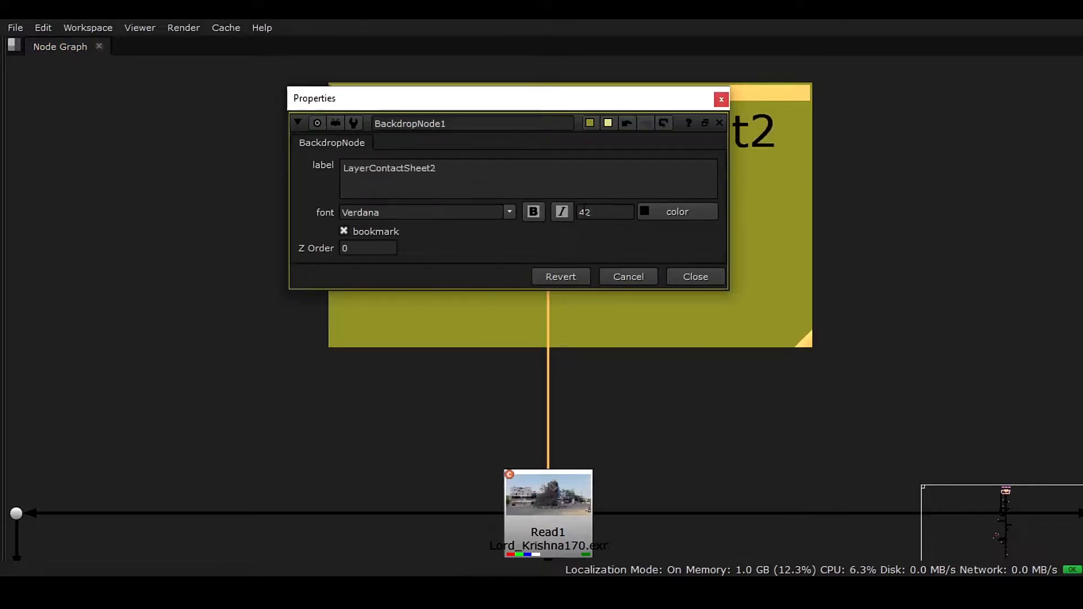
Step: Set the contact sheet backdrop's label font to bold, size 60, and close its properties
{"action": "left_click", "coordinate": [604, 212]}
{"action": "left_click_drag", "start_coordinate": [603, 212], "coordinate": [541, 218]}
{"action": "type", "text": "60"}
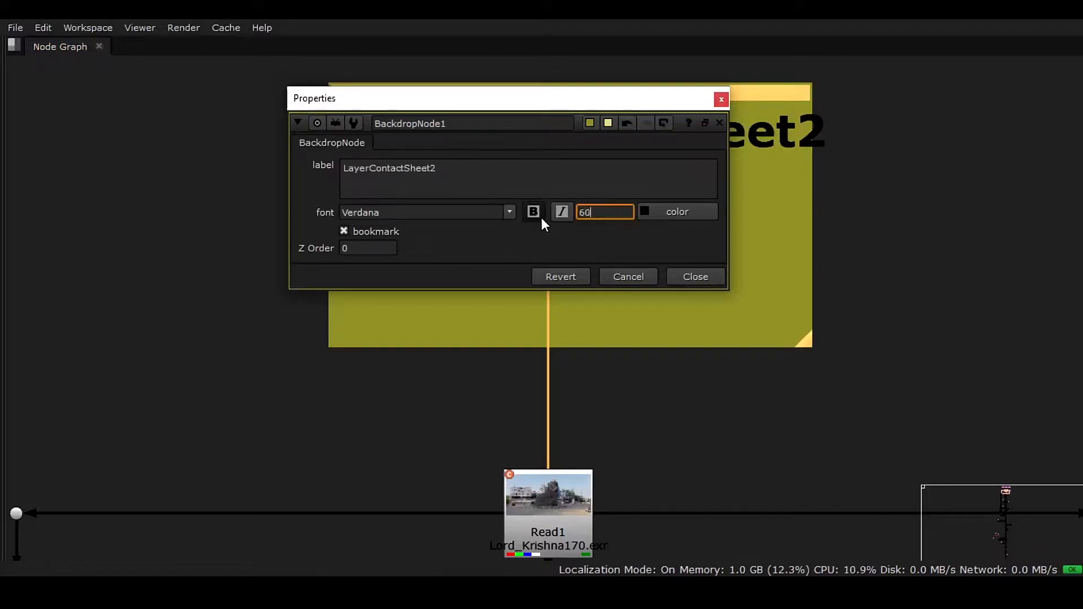
{"action": "key", "text": "Return"}
{"action": "left_click", "coordinate": [711, 276]}
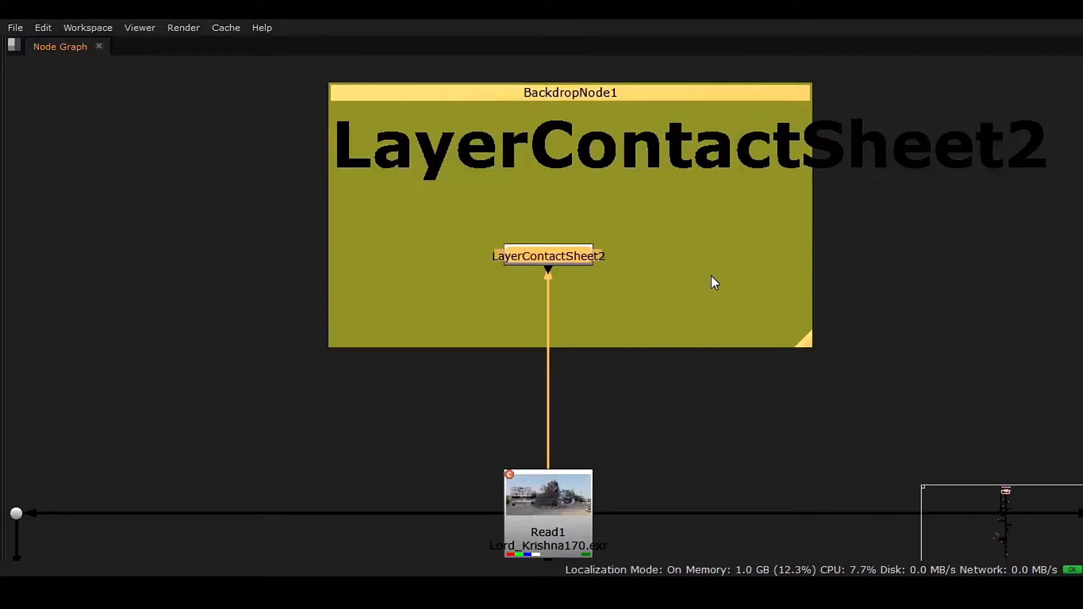
Step: Shorten the contact sheet backdrop's label to "LayerContactSheet"
{"action": "double_click", "coordinate": [770, 97]}
{"action": "left_click", "coordinate": [497, 171]}
{"action": "key", "text": "BackSpace"}
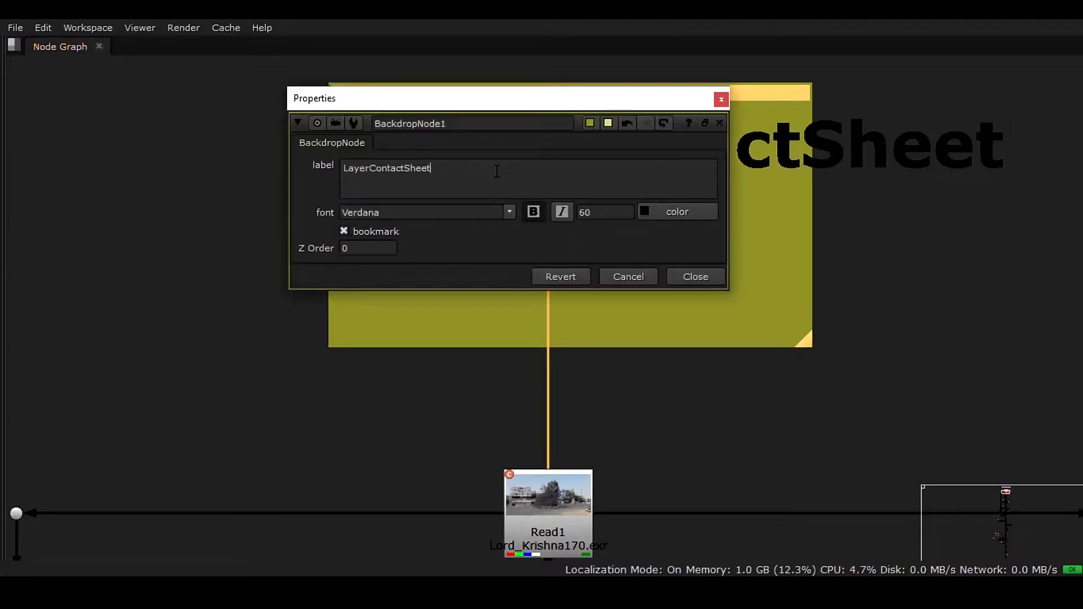
{"action": "left_click", "coordinate": [695, 276]}
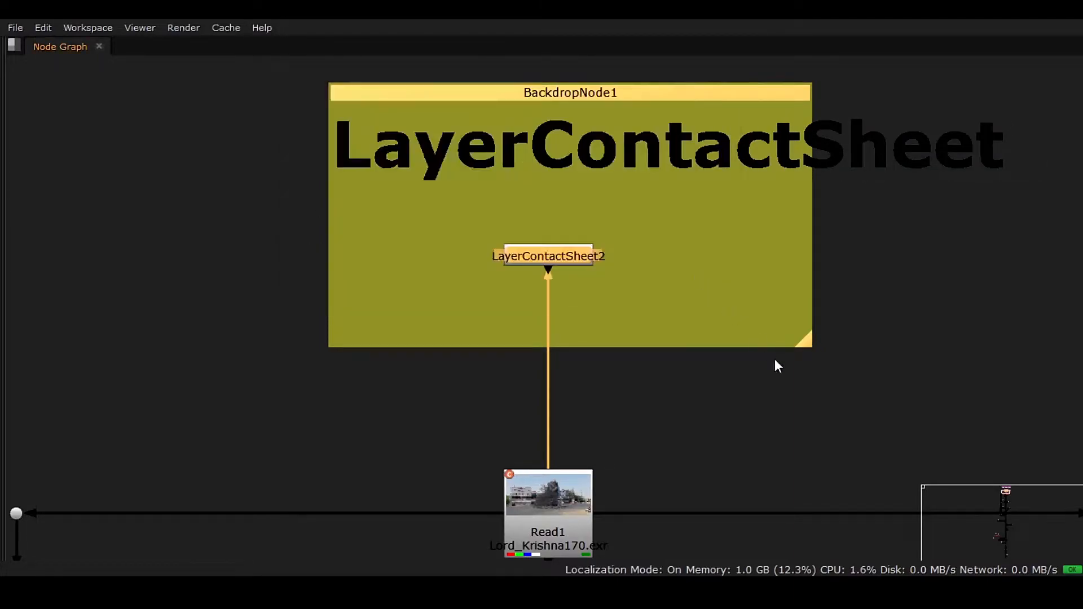
Step: Widen the LayerContactSheet backdrop to enclose its full label and adjust its position together with the node inside
{"action": "left_click_drag", "start_coordinate": [805, 343], "coordinate": [1035, 372]}
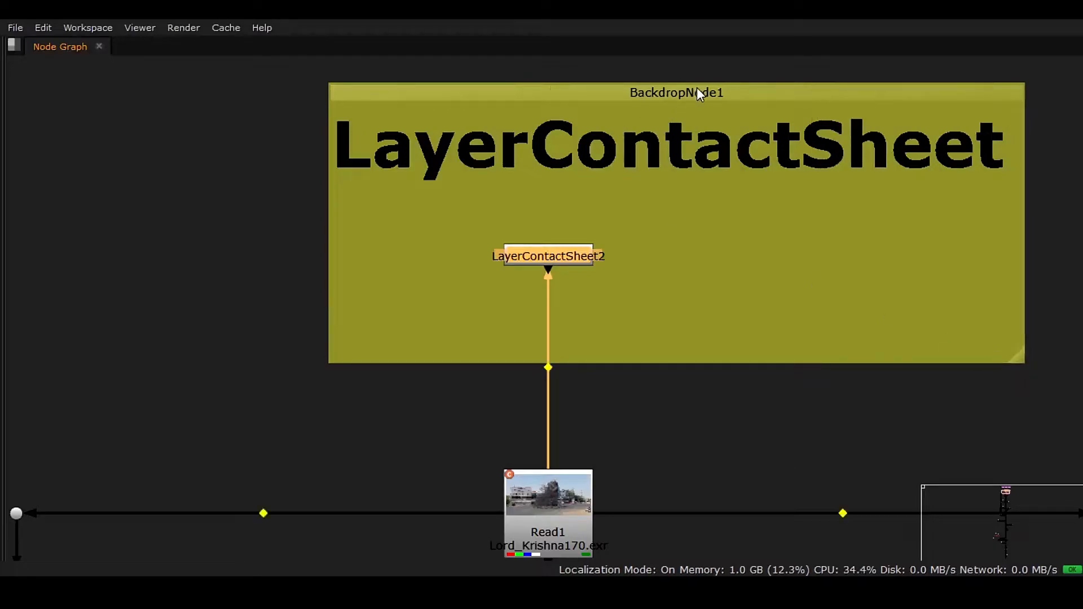
{"action": "left_click_drag", "start_coordinate": [785, 99], "coordinate": [748, 110]}
{"action": "left_click_drag", "start_coordinate": [535, 276], "coordinate": [558, 252]}
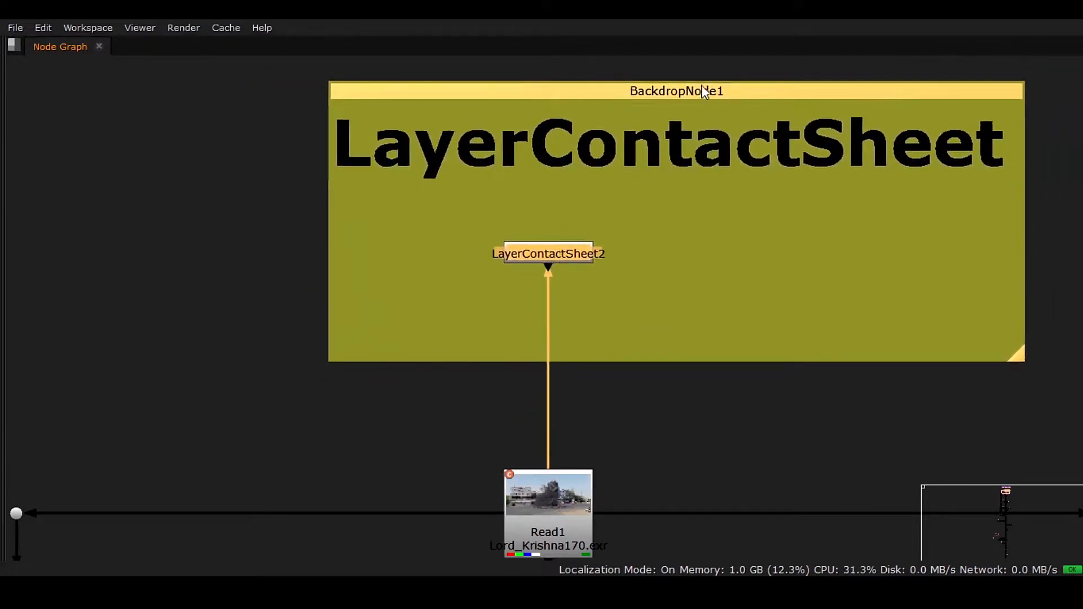
{"action": "scroll", "coordinate": [618, 243], "scroll_direction": "down", "scroll_amount": 2}
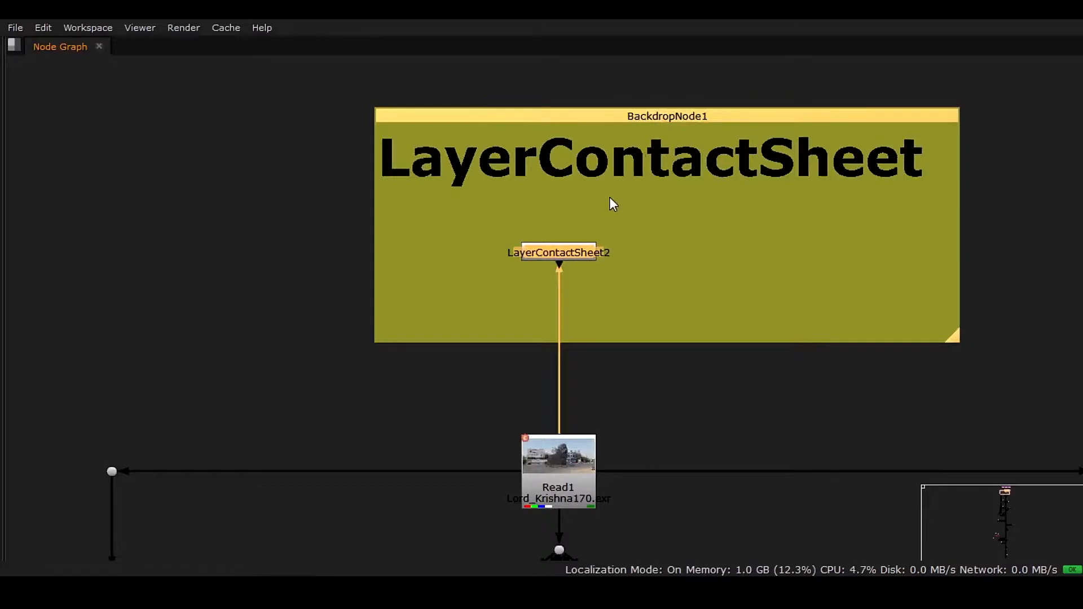
{"action": "left_click_drag", "start_coordinate": [730, 116], "coordinate": [665, 106], "text": "ctrl"}
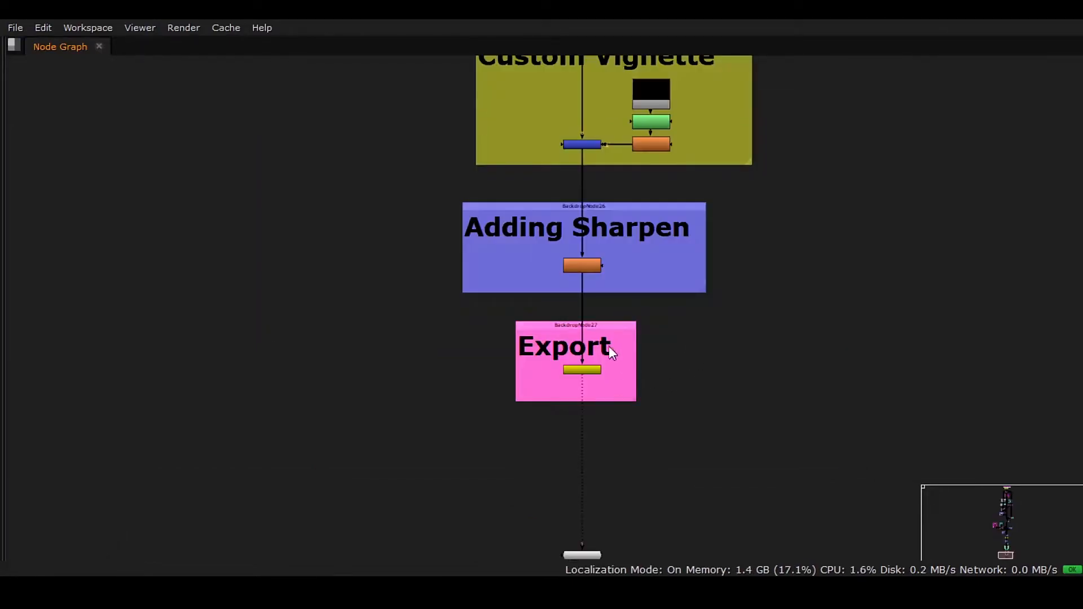
Step: Examine the labelled backdrops across the whole node graph, from the Export section's label settings up to the Elements section
{"action": "double_click", "coordinate": [626, 323]}
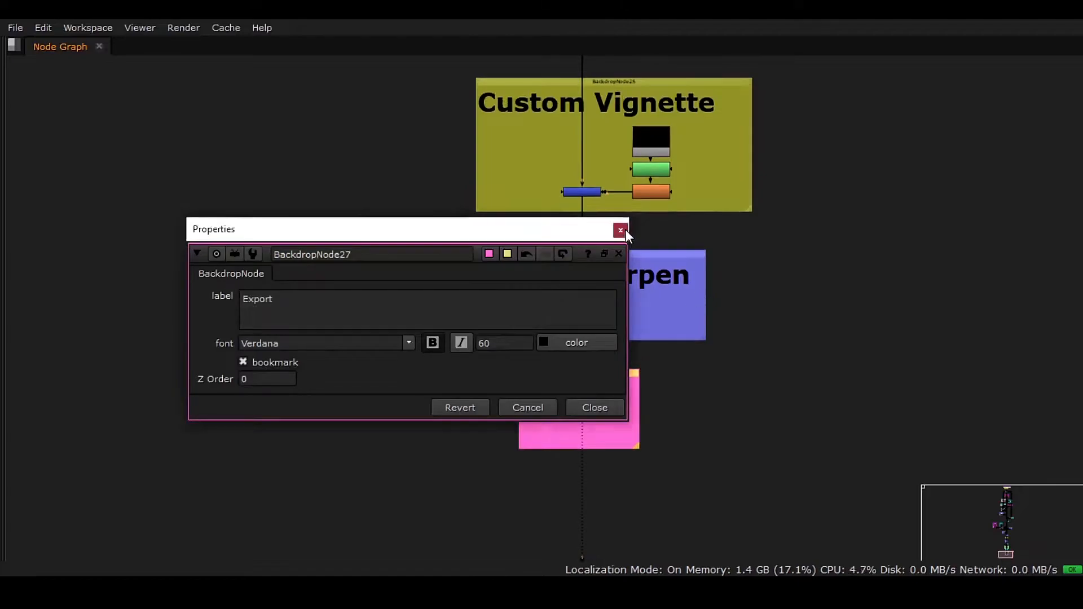
{"action": "left_click", "coordinate": [624, 229]}
{"action": "scroll", "coordinate": [689, 290], "scroll_direction": "down", "scroll_amount": 6}
{"action": "middle_click_drag", "start_coordinate": [662, 277], "coordinate": [632, 499]}
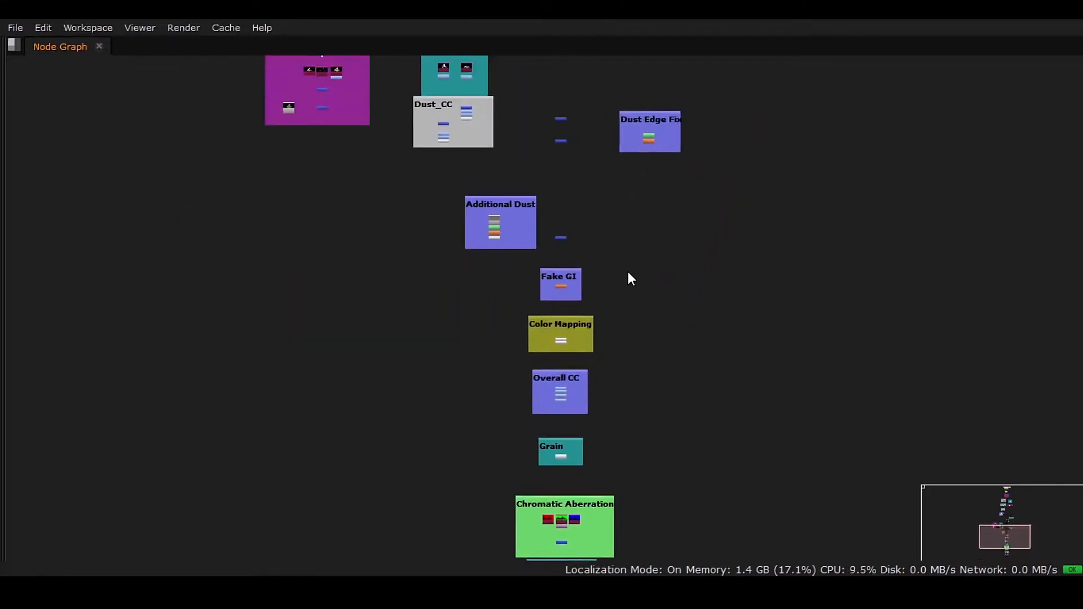
{"action": "middle_click_drag", "start_coordinate": [627, 273], "coordinate": [635, 439]}
{"action": "mouse_move", "coordinate": [642, 299]}
{"action": "middle_mouse_down"}
{"action": "mouse_move", "coordinate": [644, 446]}
{"action": "mouse_move", "coordinate": [641, 426]}
{"action": "middle_mouse_up"}
{"action": "middle_click_drag", "start_coordinate": [600, 293], "coordinate": [604, 346]}
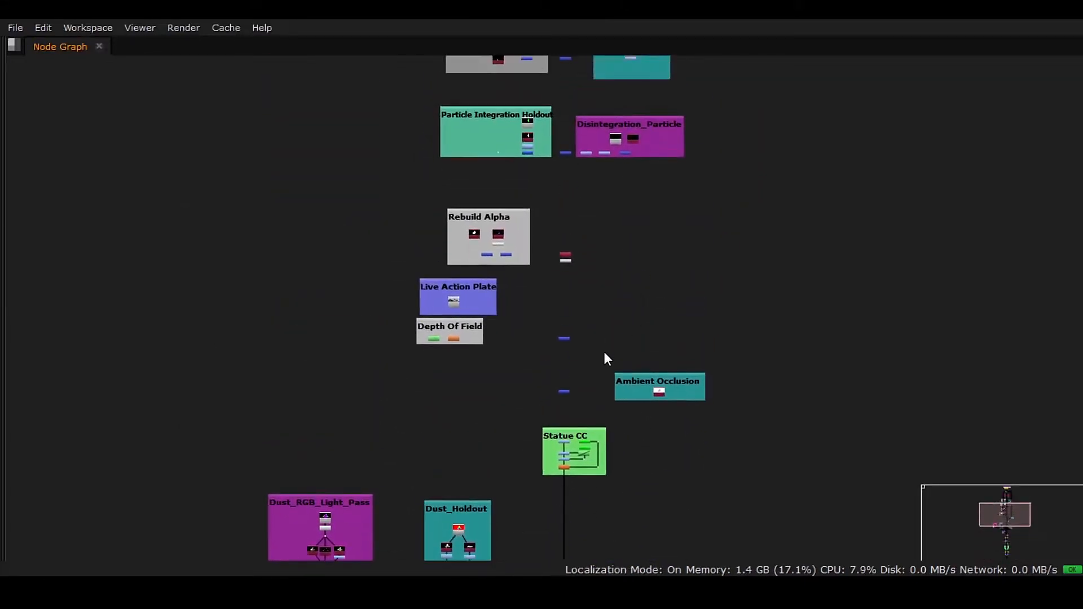
{"action": "middle_click_drag", "start_coordinate": [607, 270], "coordinate": [609, 377]}
{"action": "middle_click_drag", "start_coordinate": [621, 291], "coordinate": [624, 365]}
{"action": "middle_click_drag", "start_coordinate": [618, 265], "coordinate": [620, 337]}
{"action": "middle_click_drag", "start_coordinate": [614, 243], "coordinate": [621, 321]}
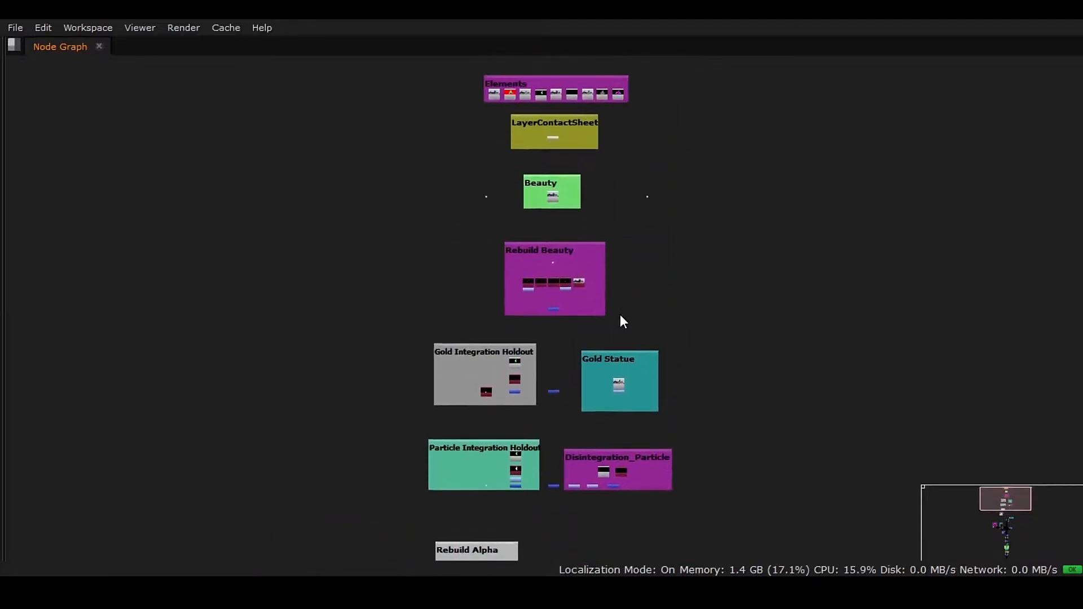
{"action": "key", "text": "a"}
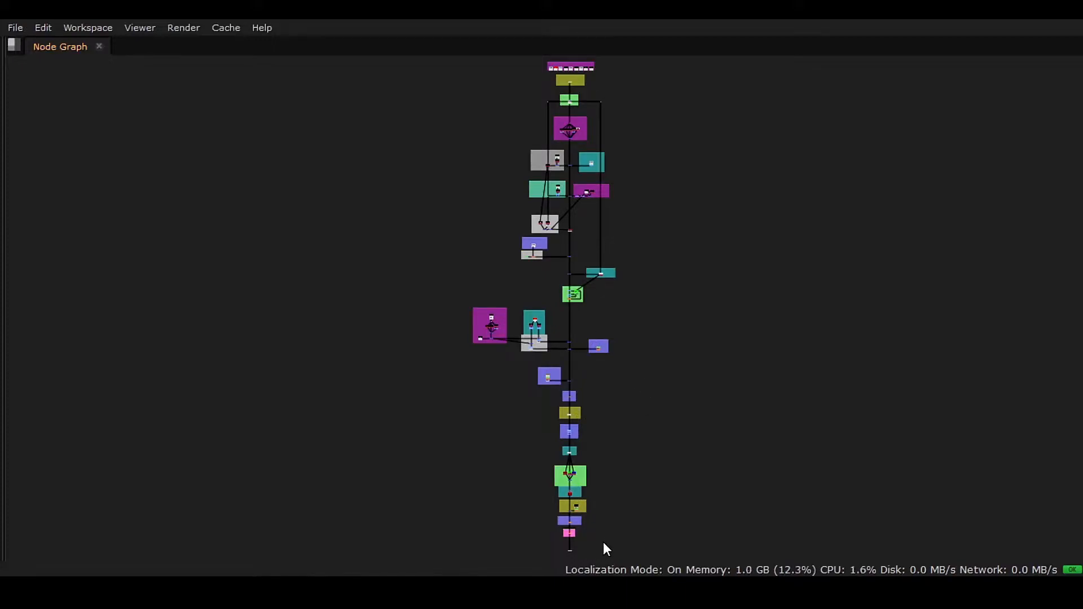
Step: Open the properties of the Write node in the Export backdrop and browse for its output file location
{"action": "middle_click_drag", "start_coordinate": [604, 542], "coordinate": [617, 398]}
{"action": "scroll", "coordinate": [615, 346], "scroll_direction": "up", "scroll_amount": 6}
{"action": "scroll", "coordinate": [560, 261], "scroll_direction": "up", "scroll_amount": 8}
{"action": "double_click", "coordinate": [563, 249]}
{"action": "left_click_drag", "start_coordinate": [369, 202], "coordinate": [635, 159]}
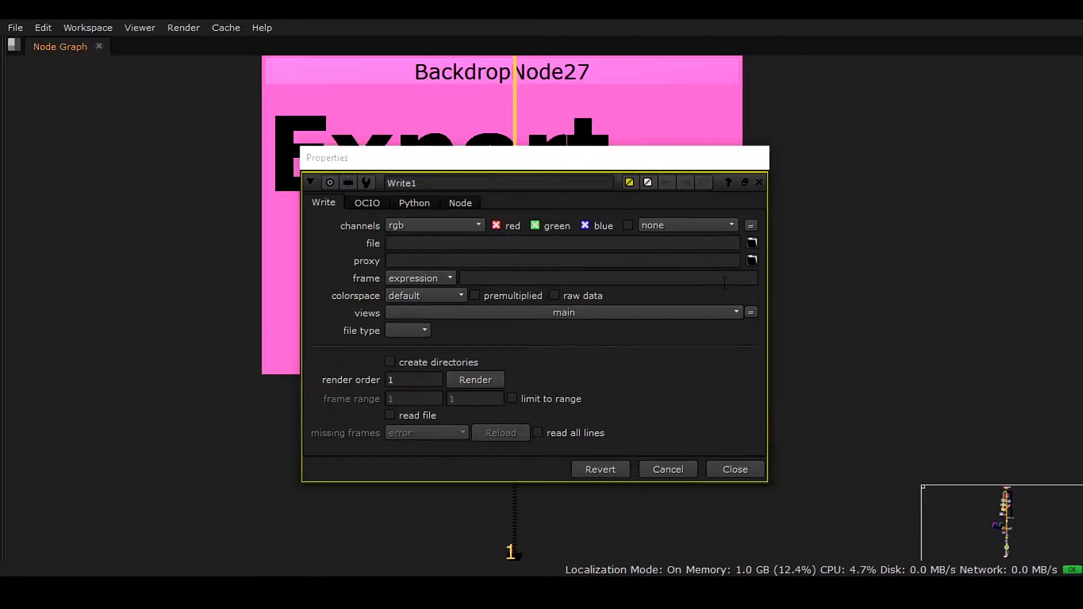
{"action": "left_click", "coordinate": [752, 243]}
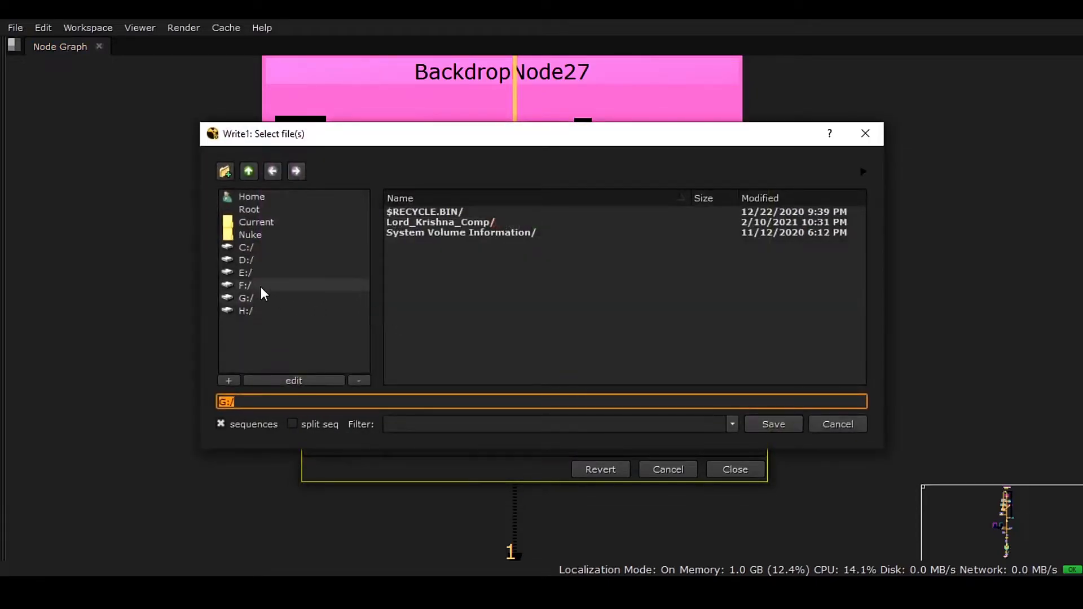
Step: Create a new folder named "Export" on the G:/ drive as the render destination
{"action": "left_click", "coordinate": [270, 299]}
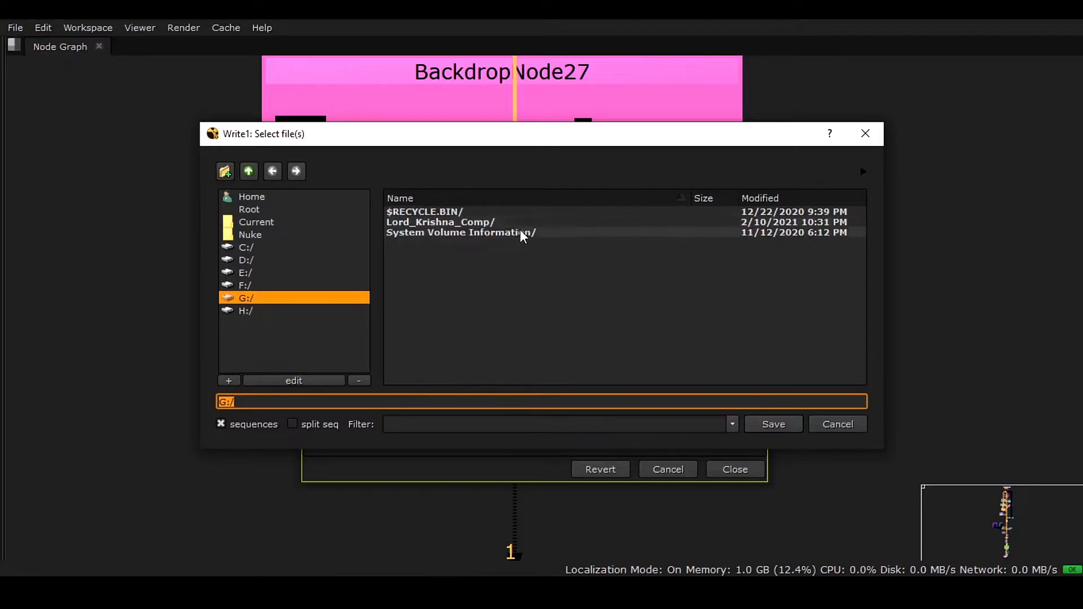
{"action": "left_click", "coordinate": [335, 399]}
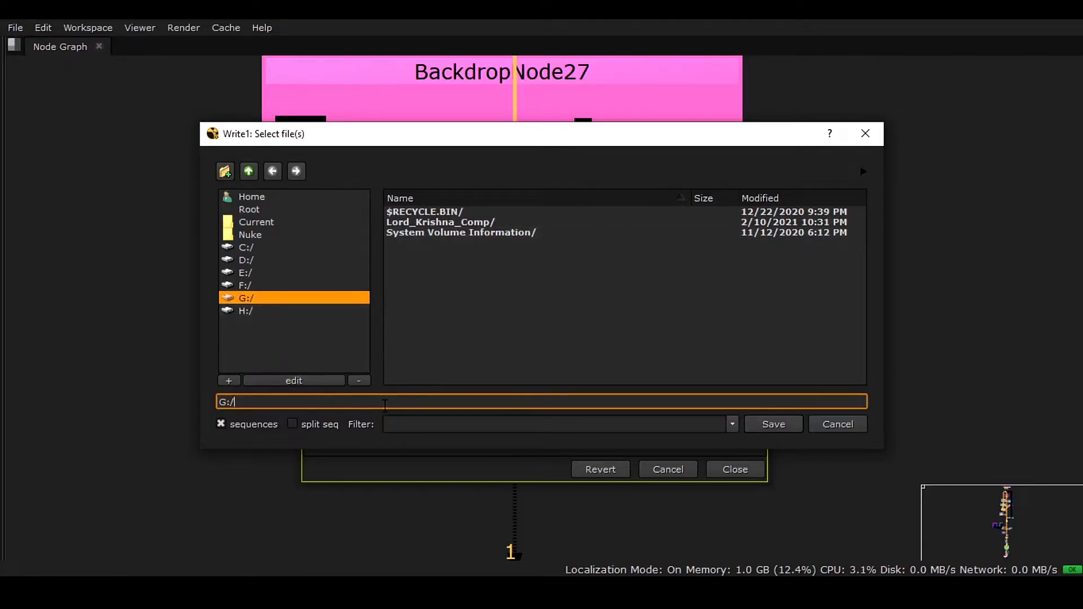
{"action": "left_click", "coordinate": [225, 170]}
{"action": "type", "text": "Export"}
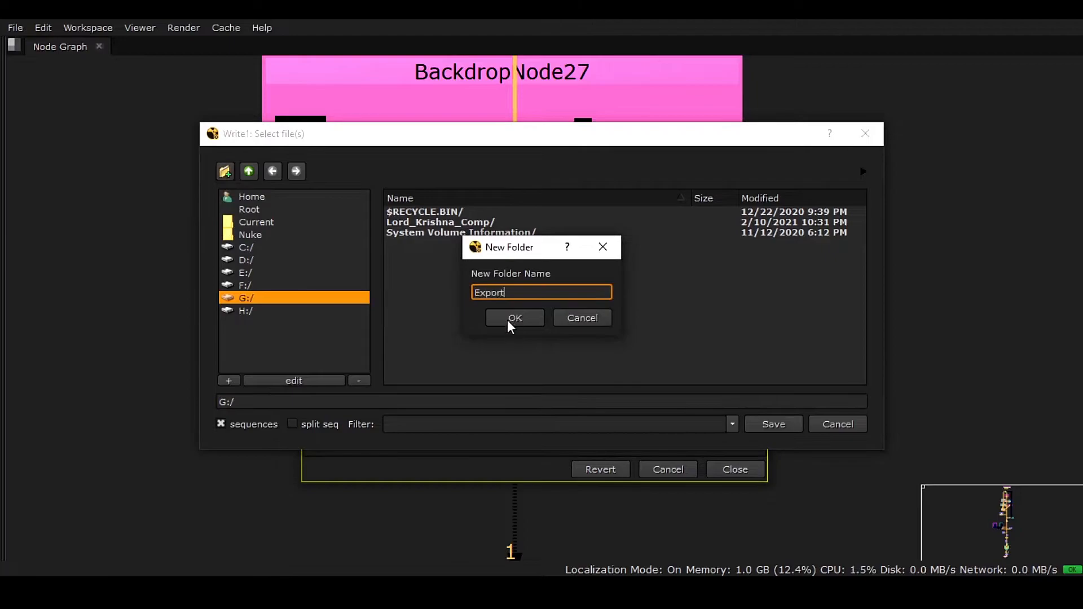
{"action": "left_click", "coordinate": [517, 315]}
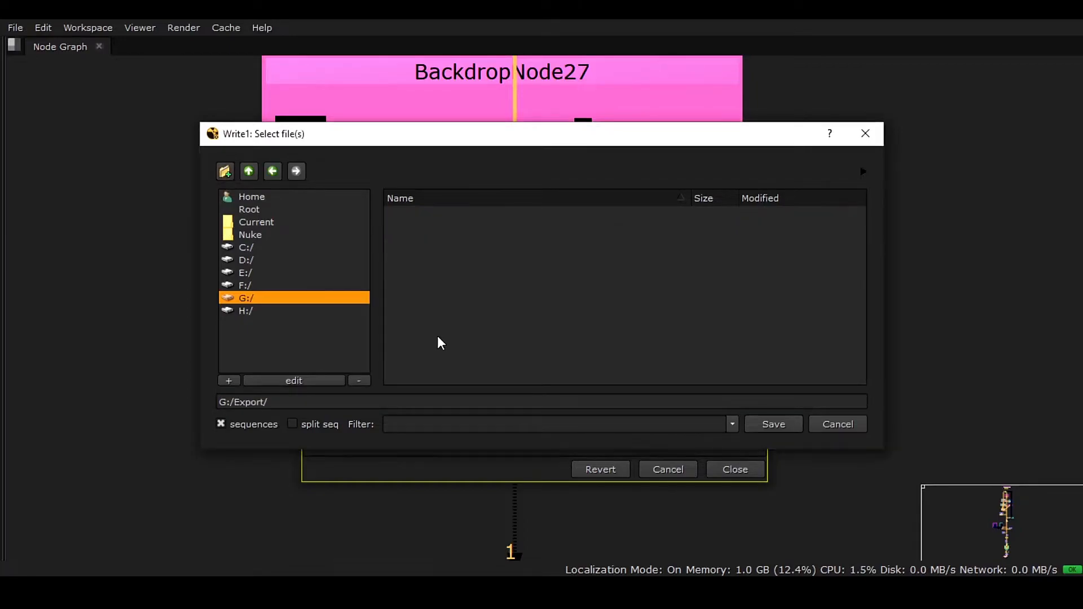
Step: Name the Write node's output Lord_Krishna.###.png in the G:/Export folder and save the path
{"action": "left_click", "coordinate": [321, 401]}
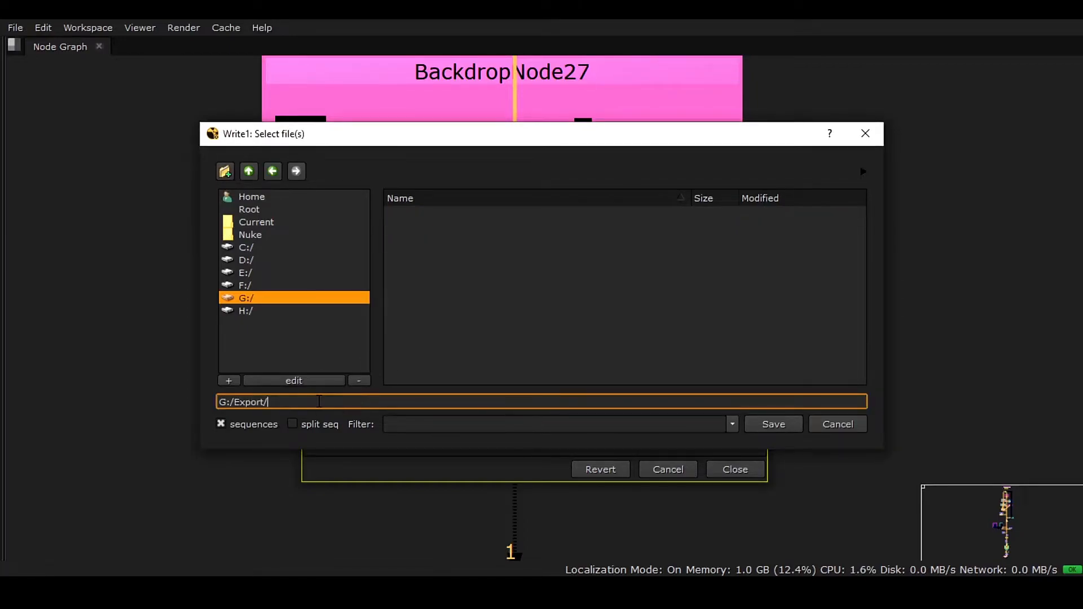
{"action": "type", "text": "Lord_Krishna"}
{"action": "type", "text": "."}
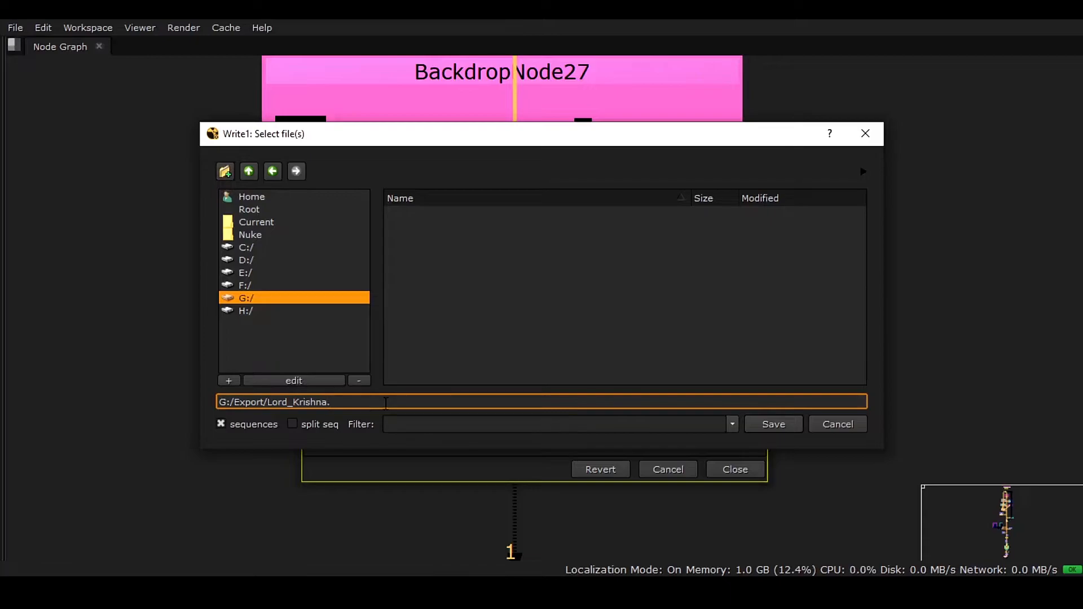
{"action": "type", "text": "###"}
{"action": "type", "text": ".png"}
{"action": "left_click", "coordinate": [776, 424]}
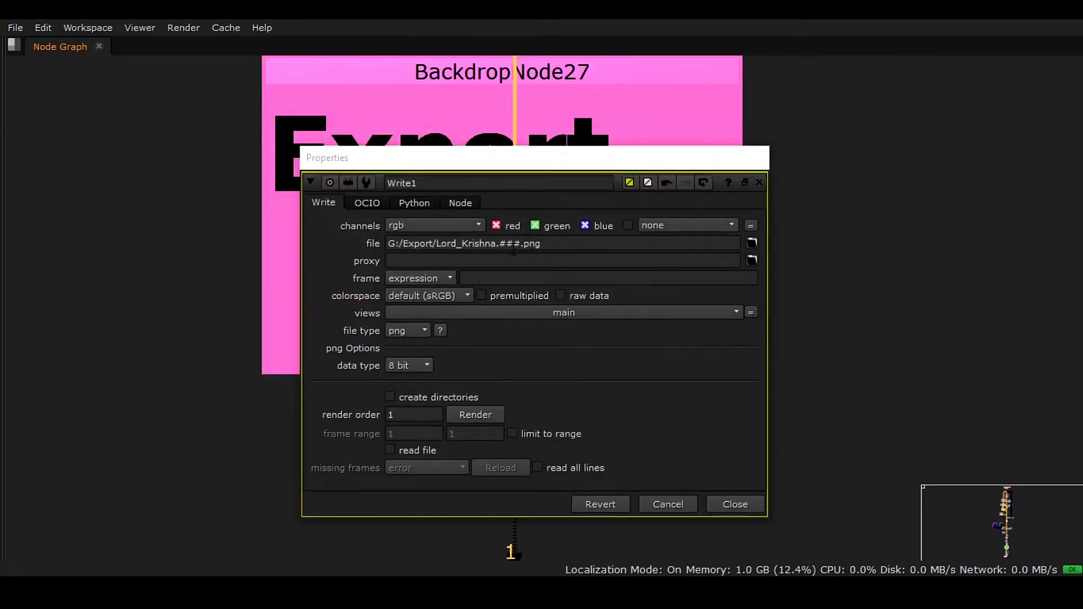
Step: Start rendering the Write node with the frame range set to global, frames 30-460
{"action": "left_click", "coordinate": [476, 414]}
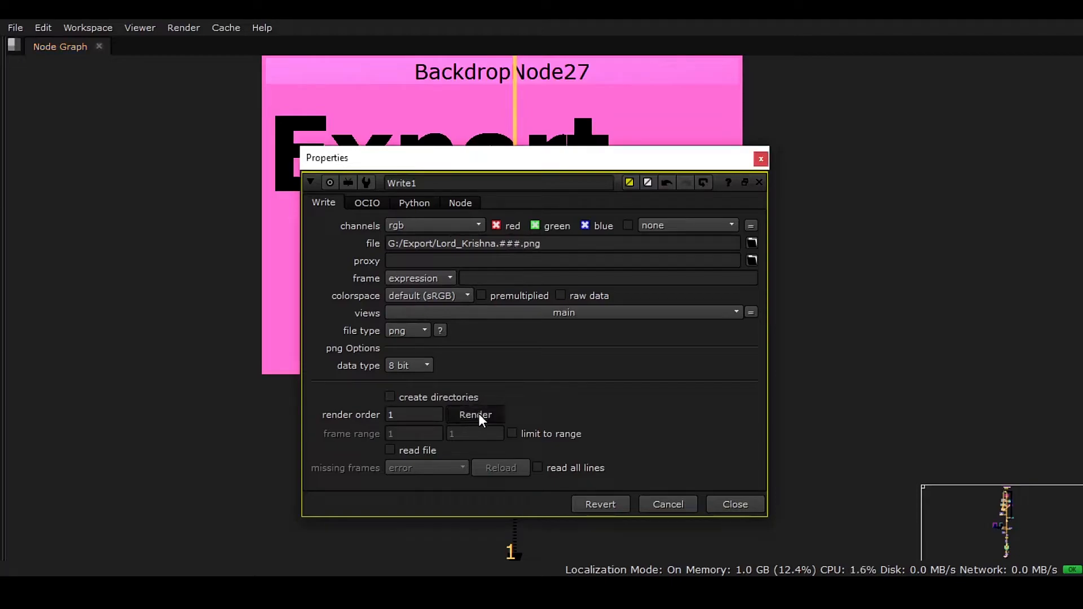
{"action": "left_click", "coordinate": [532, 252]}
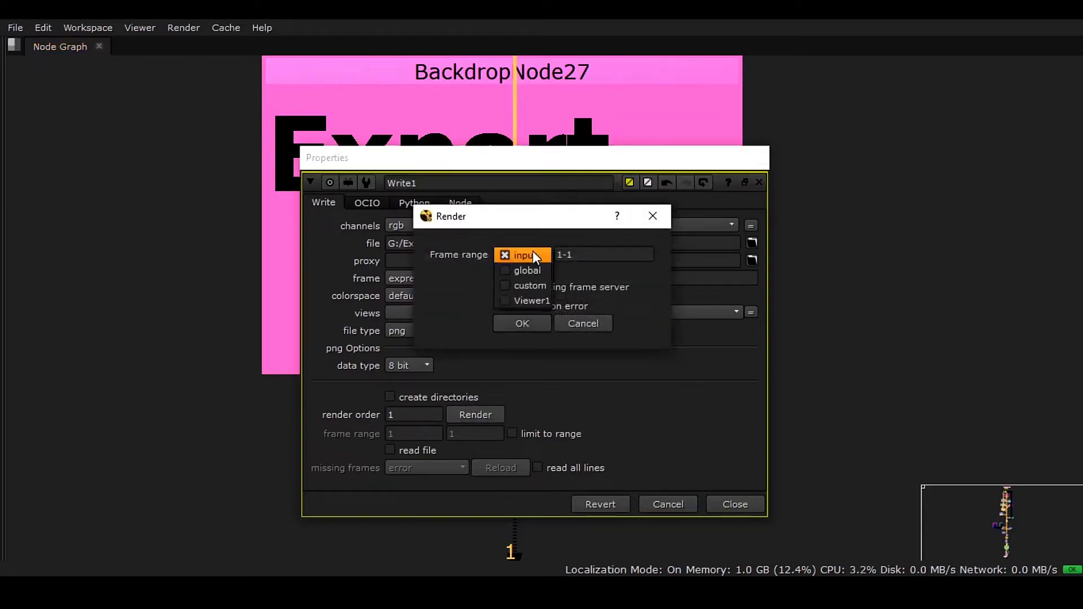
{"action": "left_click", "coordinate": [527, 242]}
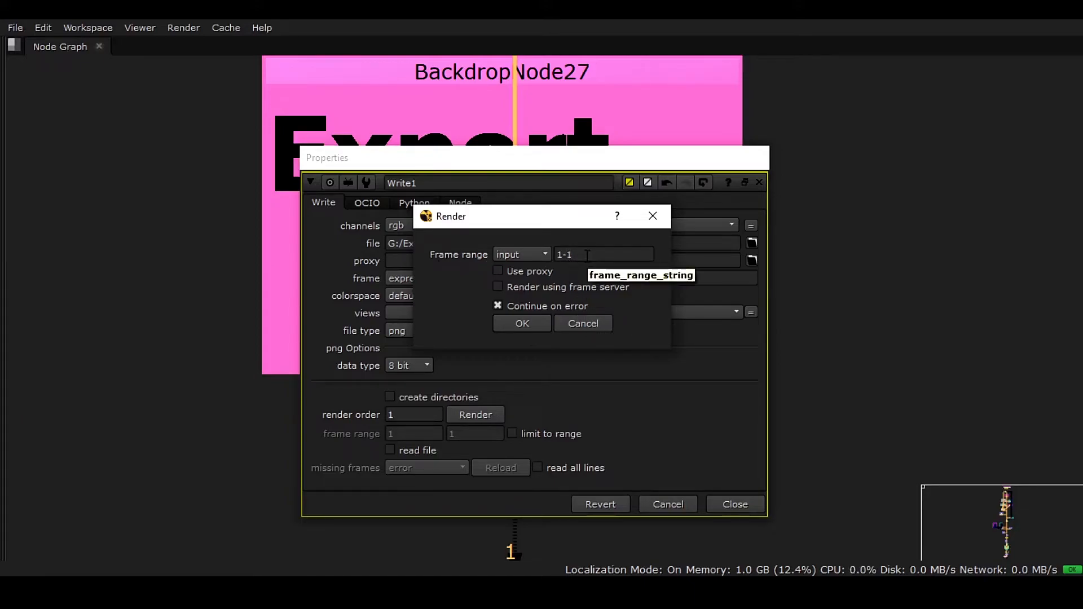
{"action": "left_click", "coordinate": [543, 255]}
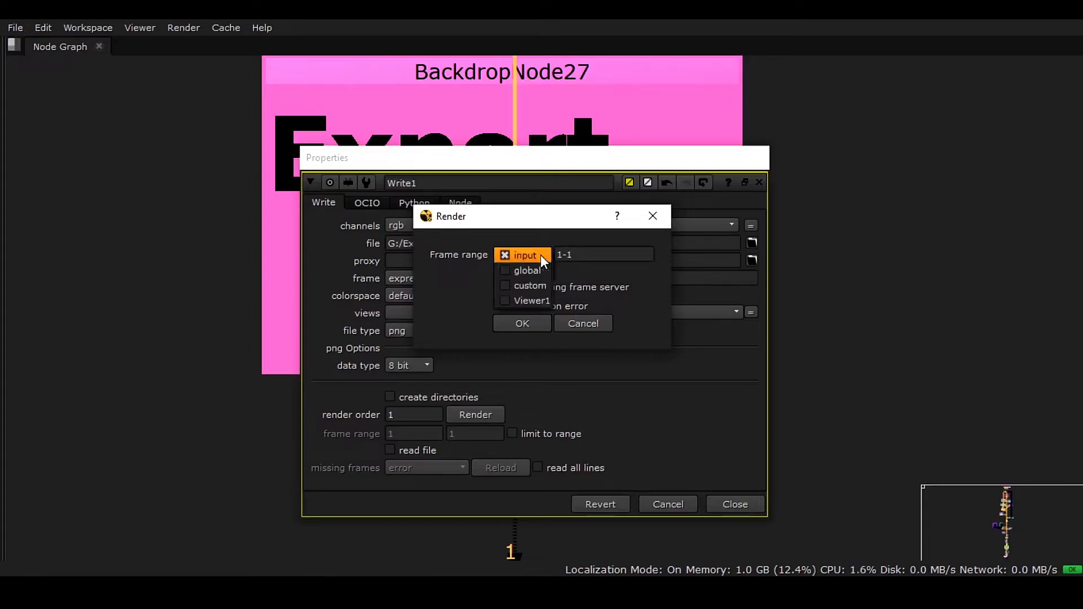
{"action": "left_click", "coordinate": [540, 275]}
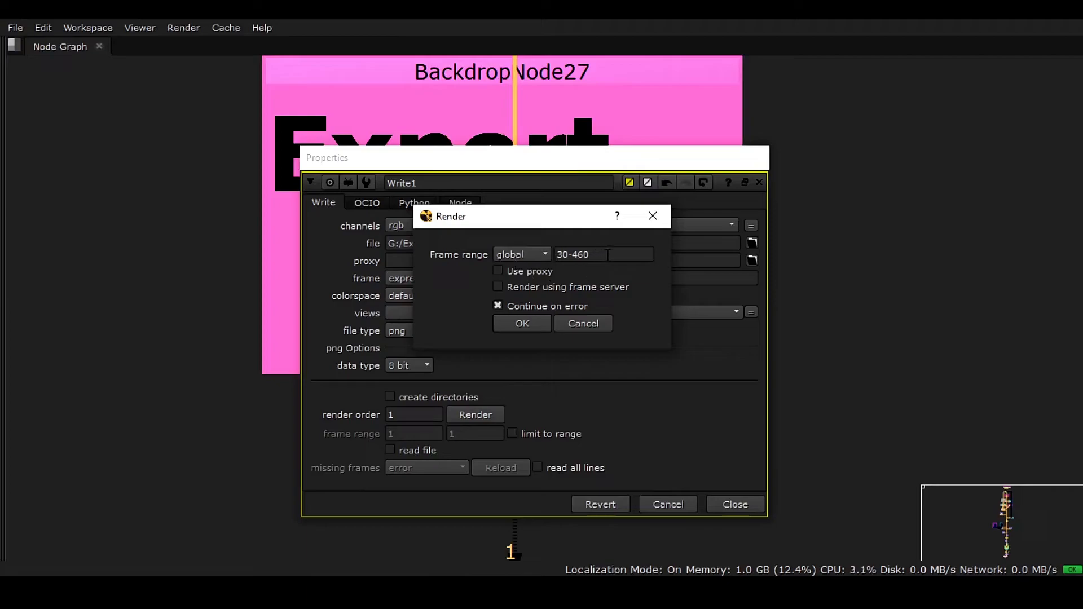
{"action": "key", "text": "Tab"}
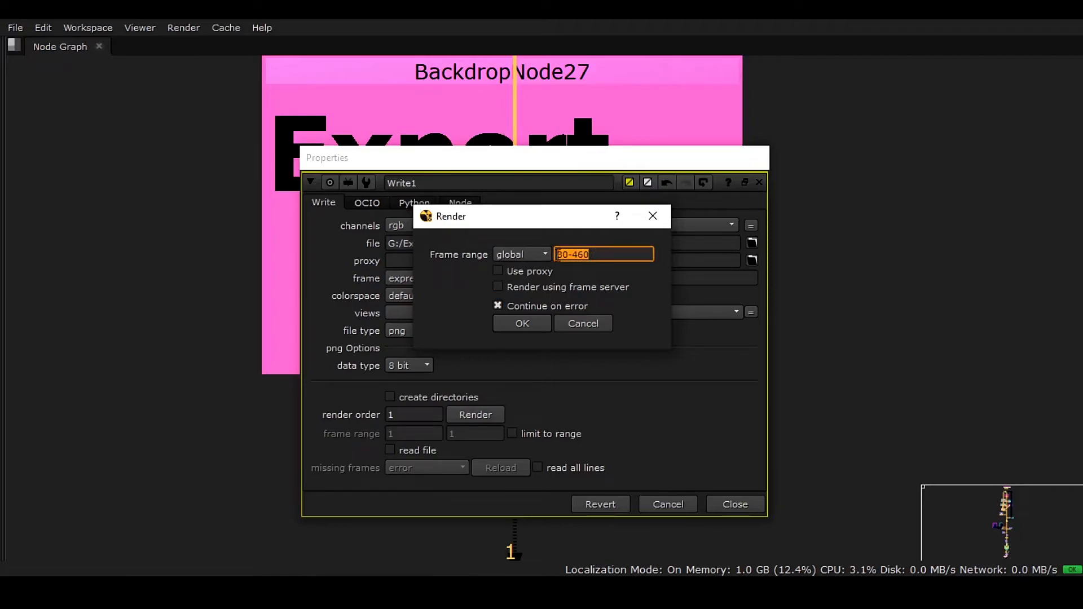
{"action": "left_click", "coordinate": [522, 323]}
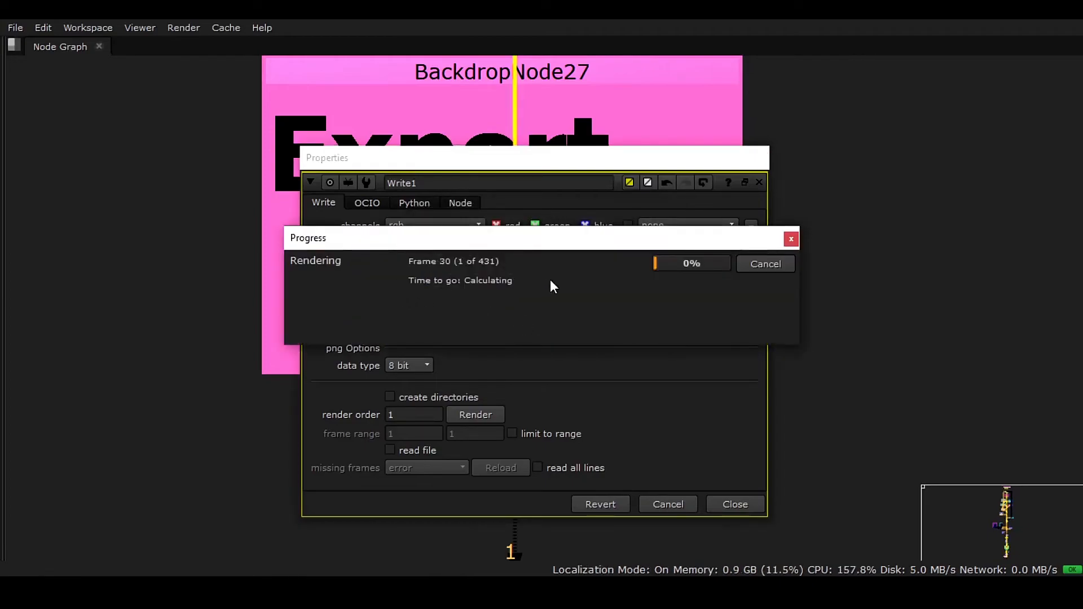
Step: Switch to File Explorer and open the Export folder on drive G: to check the rendered PNG frames
{"action": "key", "text": "alt+Tab"}
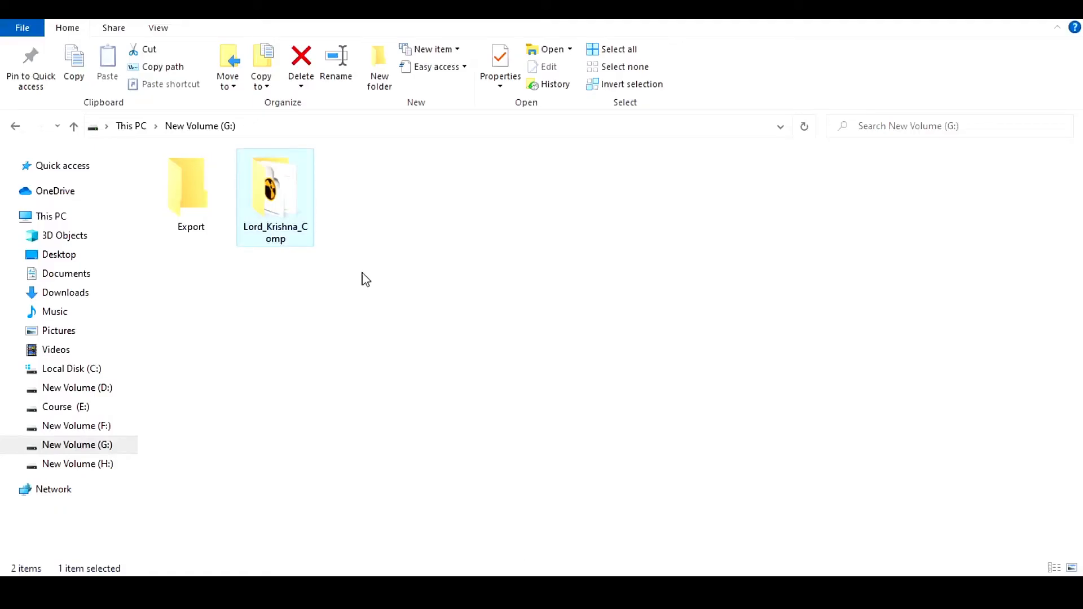
{"action": "double_click", "coordinate": [208, 206]}
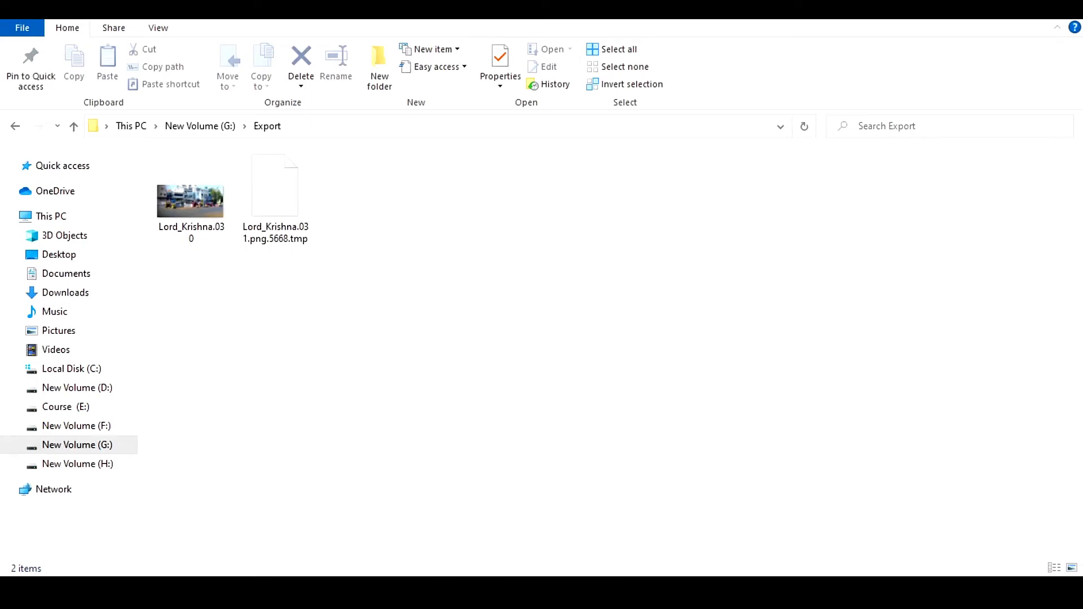
{"action": "mouse_move", "coordinate": [455, 590]}
{"action": "left_click", "coordinate": [533, 519]}
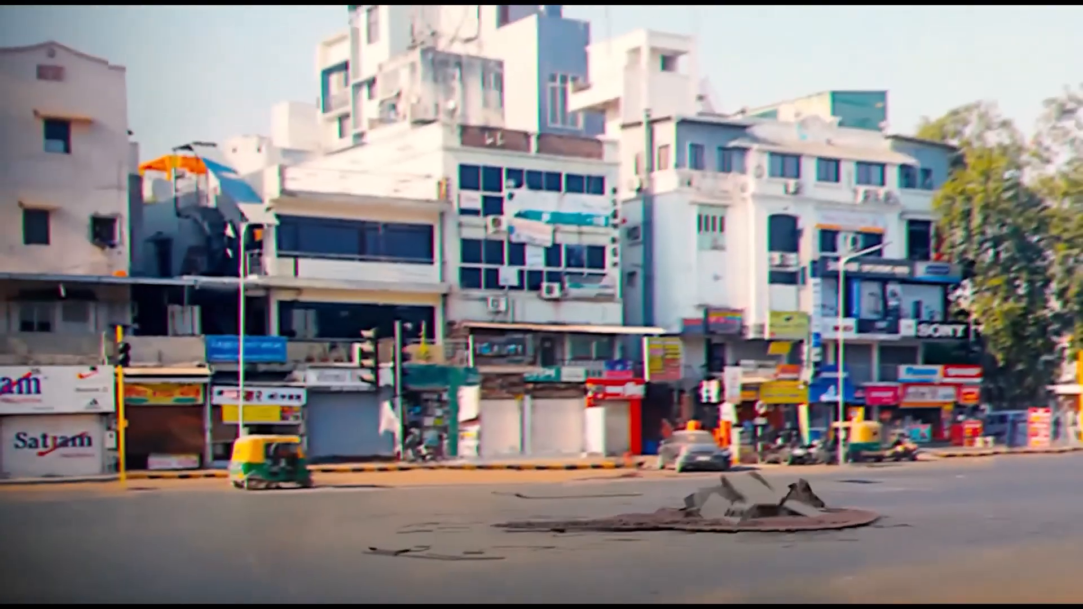